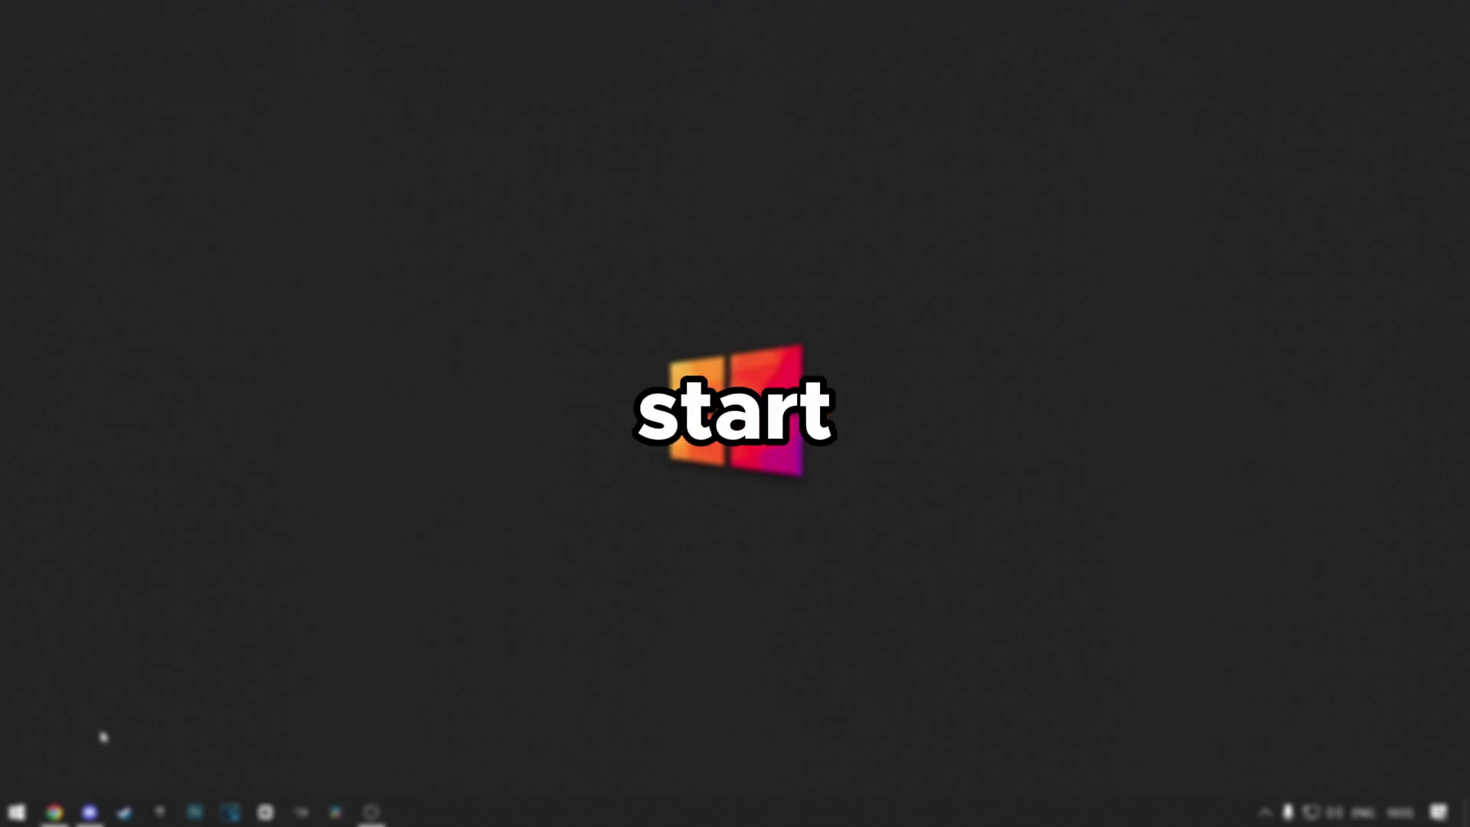
{"action": "type", "text": "https://xenia.jp/"}
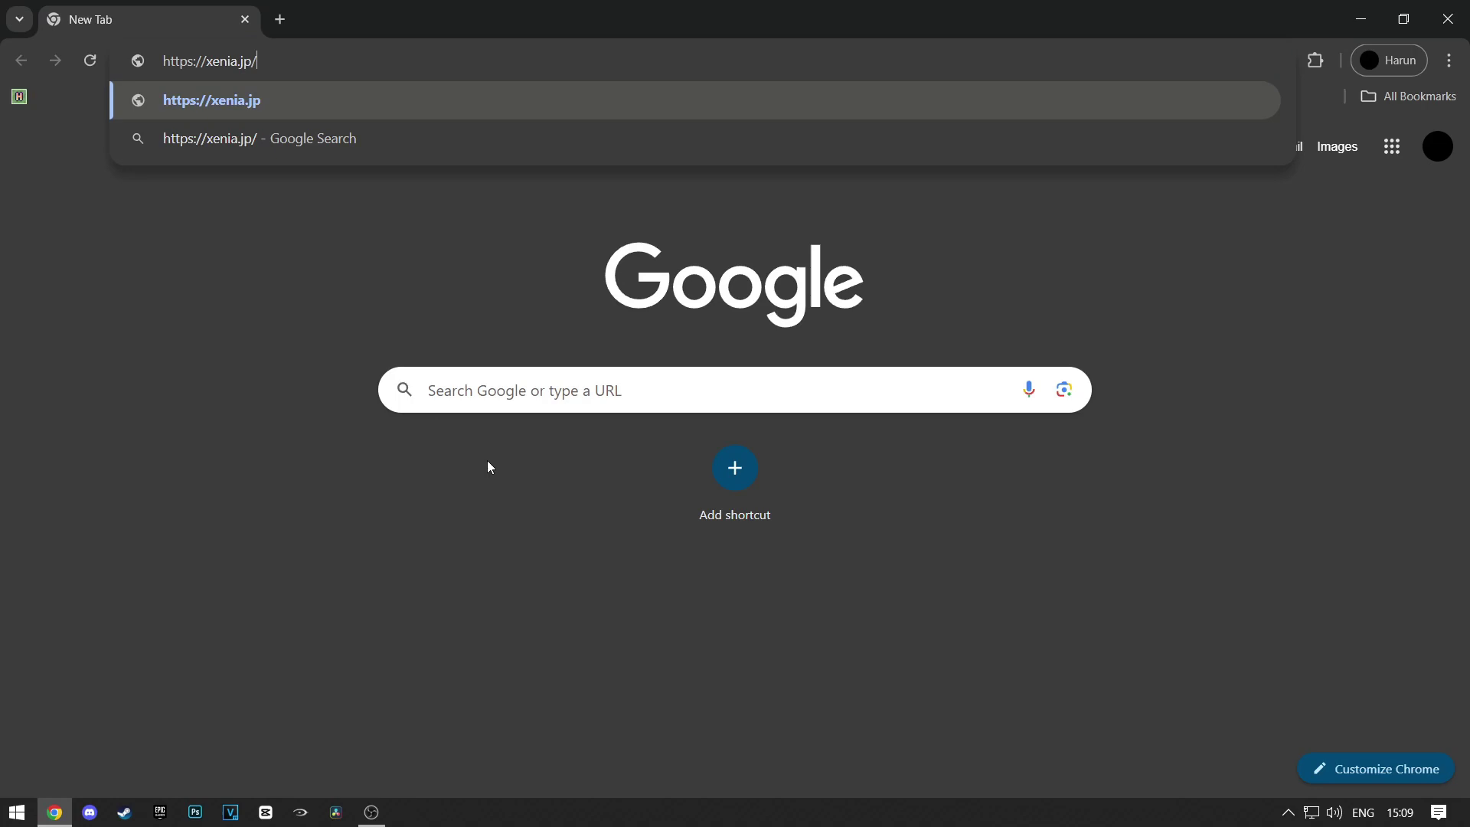
Load xenia.jp and download xenia_master.zip (17.2 MB) from its Download page.
{"action": "key", "text": "Return"}
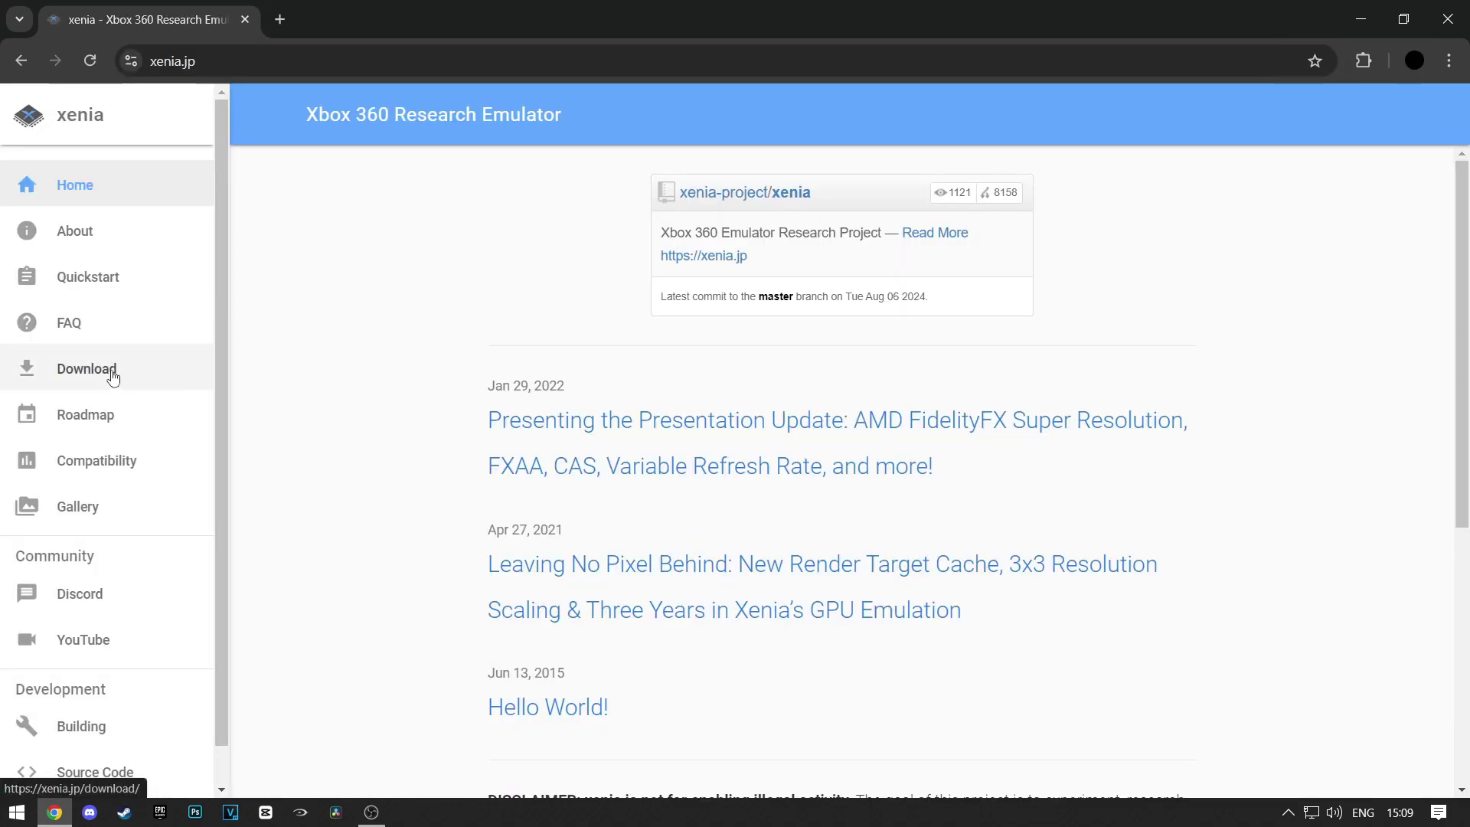
{"action": "left_click", "coordinate": [112, 376]}
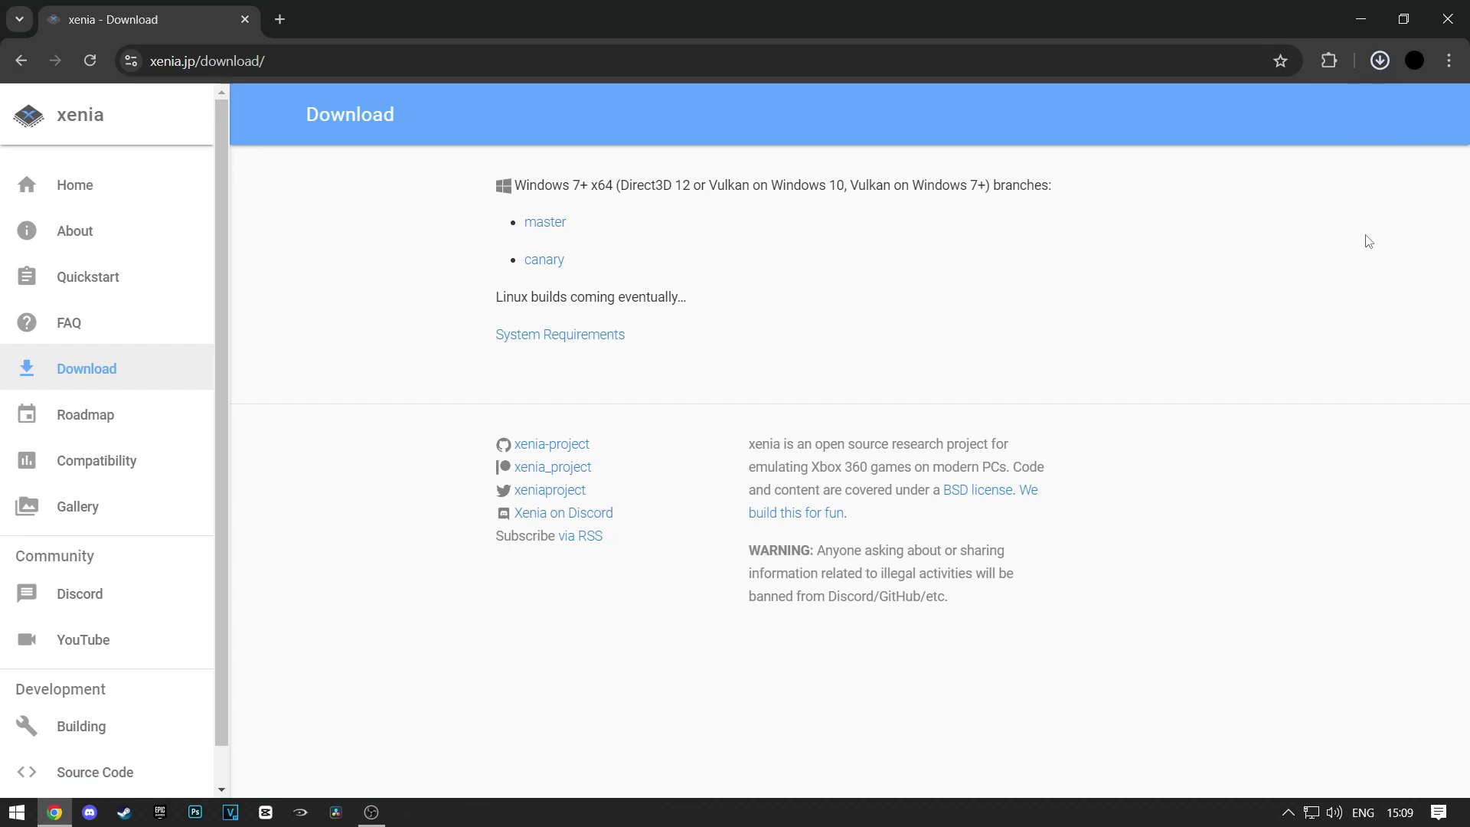
{"action": "mouse_move", "coordinate": [1217, 110]}
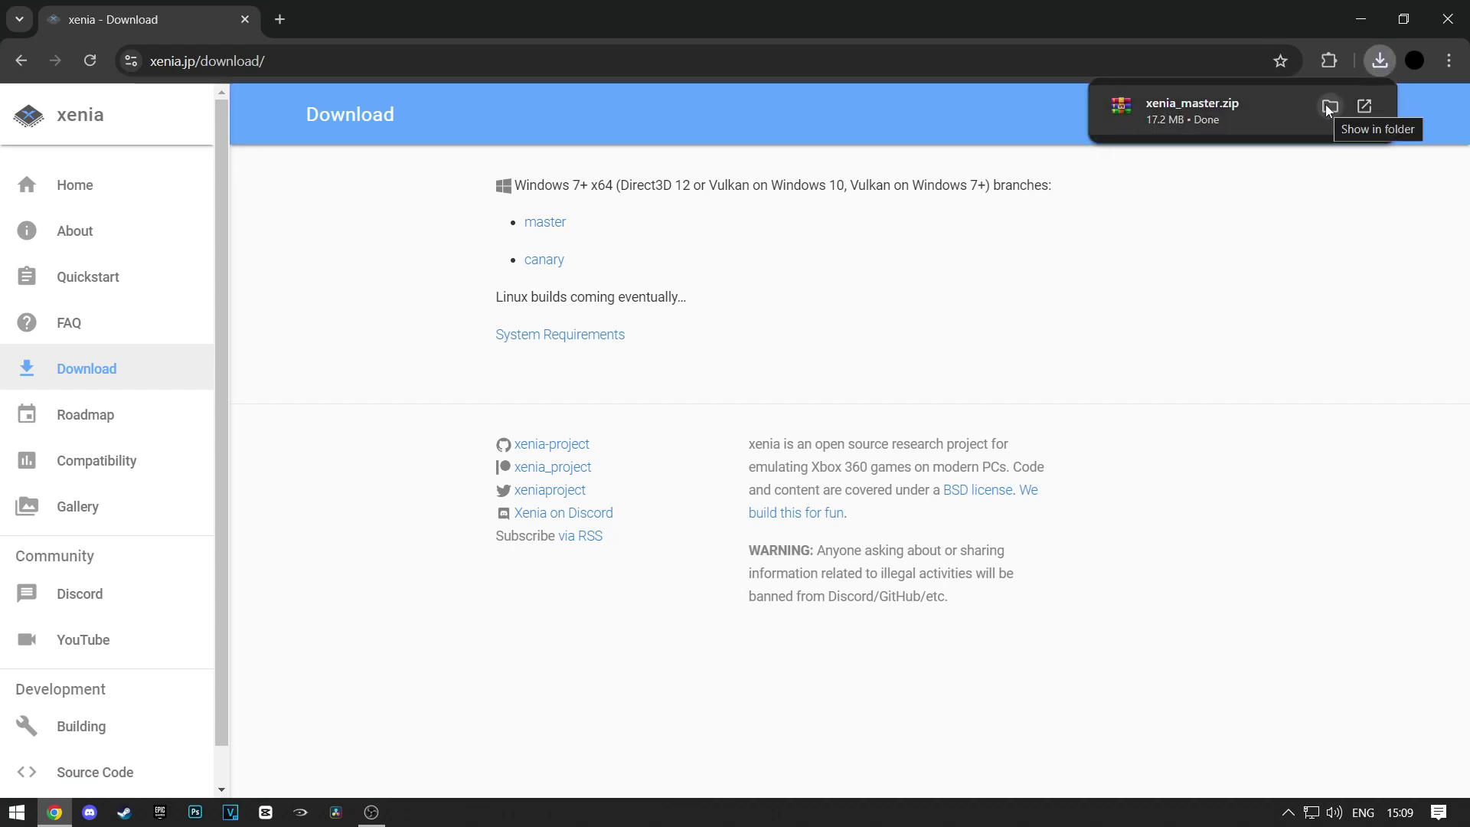
Locate the downloaded xenia_master.zip and cut it for moving.
{"action": "left_click", "coordinate": [1329, 106]}
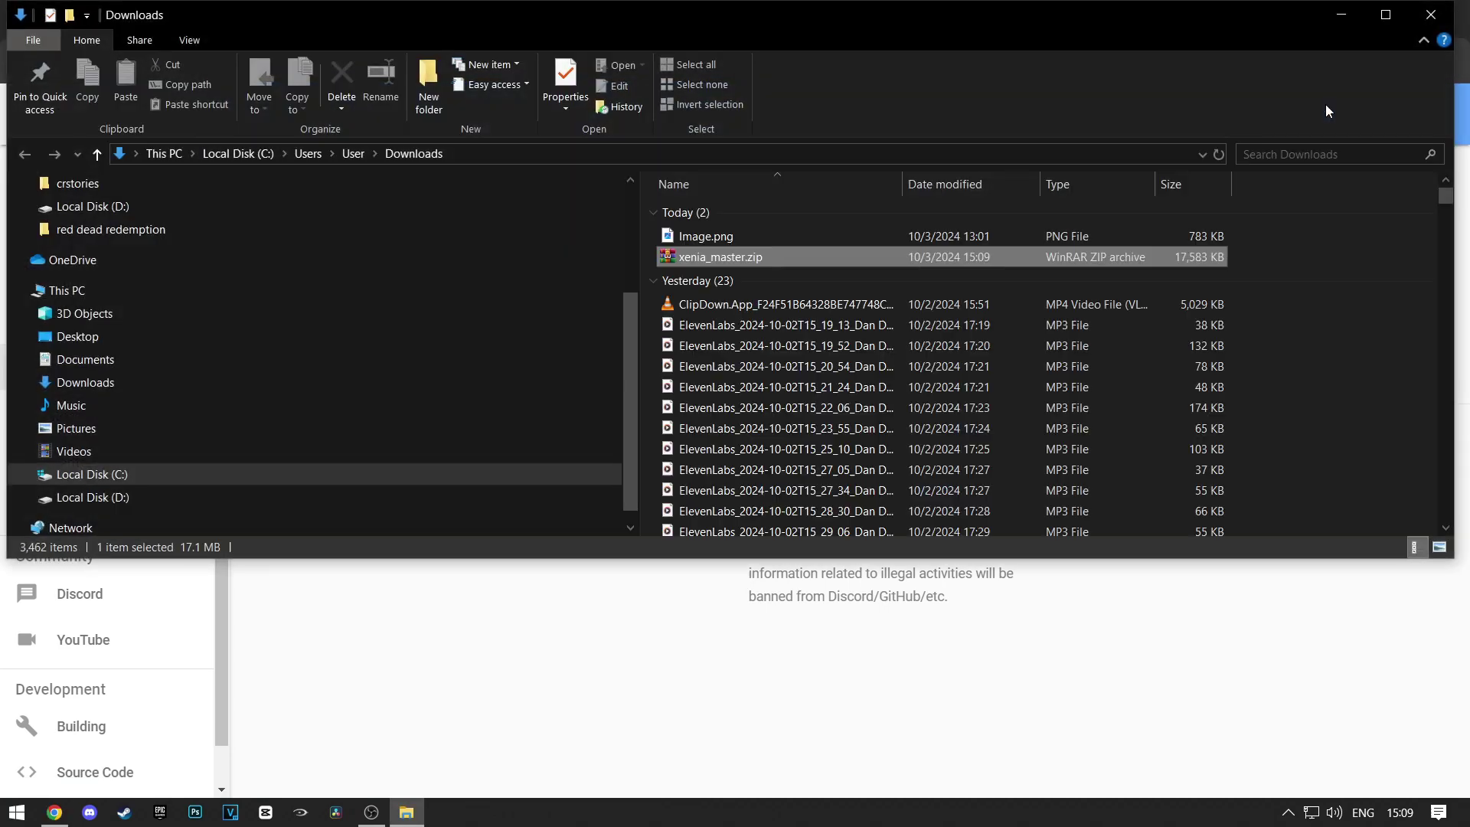
{"action": "right_click", "coordinate": [793, 259]}
{"action": "left_click", "coordinate": [855, 590]}
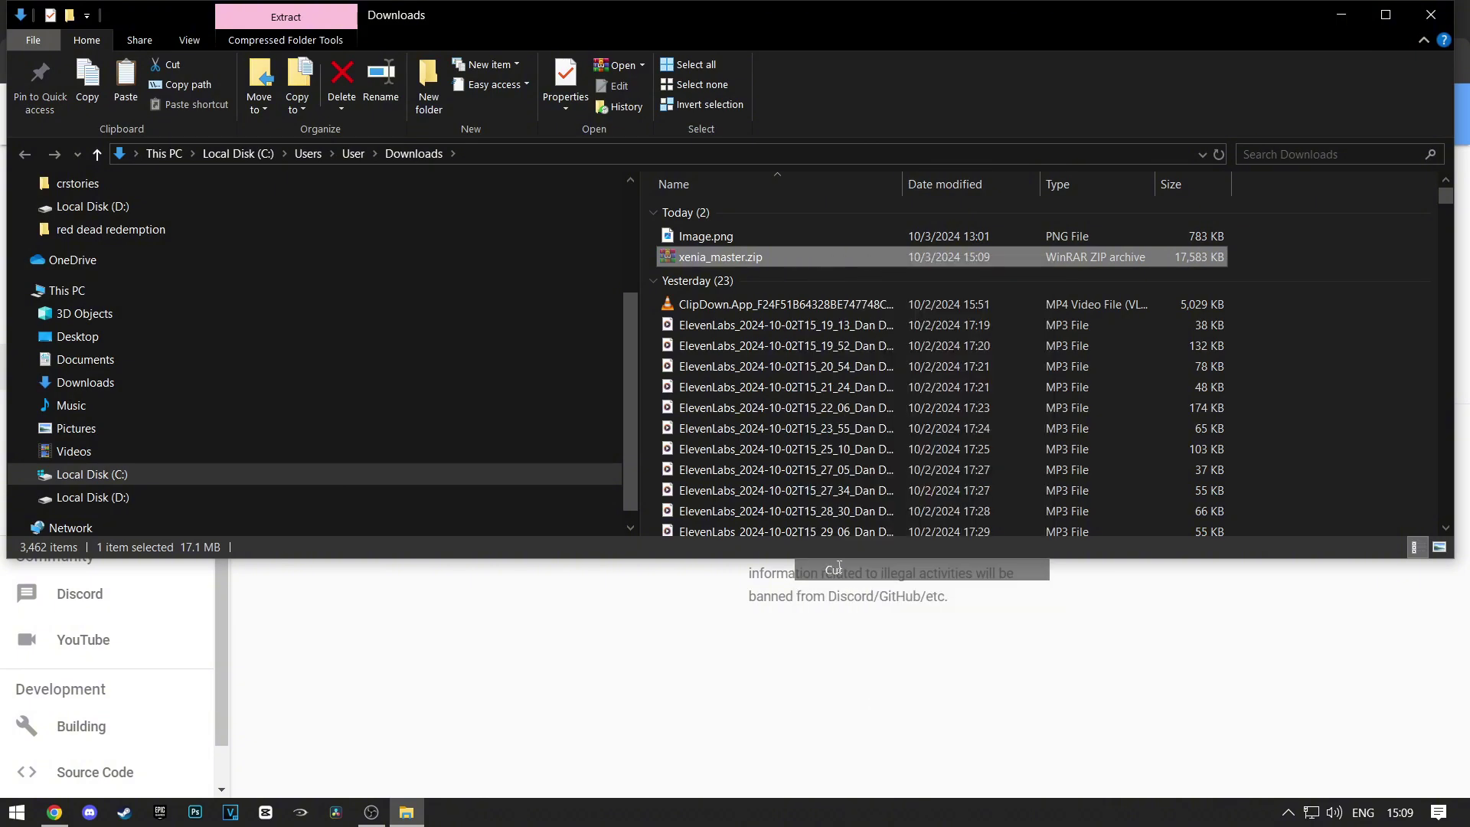
Create an xbox360 folder on Local Disk (D:) and paste the zip into it.
{"action": "left_click", "coordinate": [198, 502]}
{"action": "right_click", "coordinate": [1356, 446]}
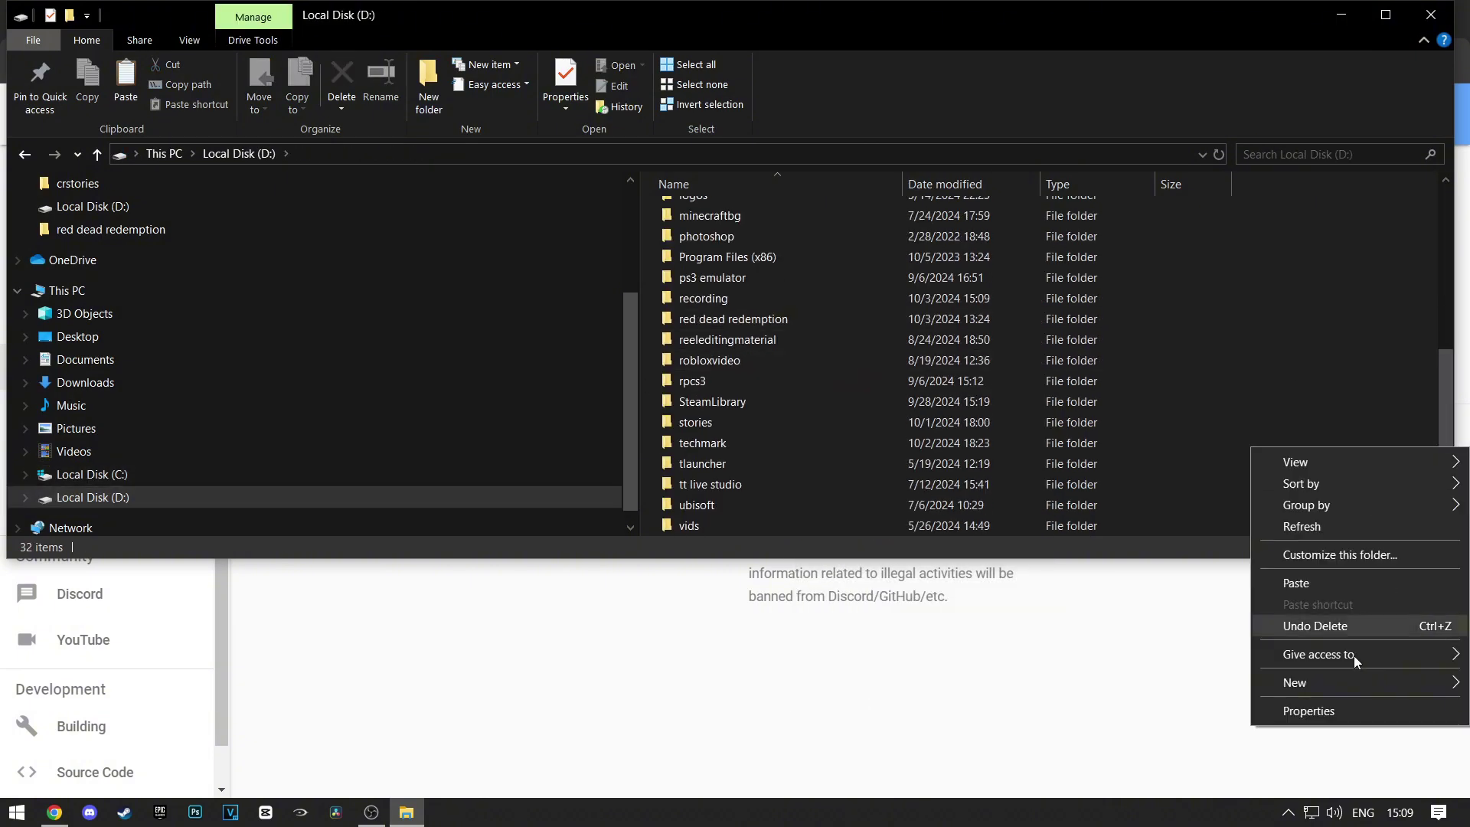
{"action": "left_click", "coordinate": [1015, 434]}
{"action": "type", "text": "x360"}
{"action": "key", "text": "Return"}
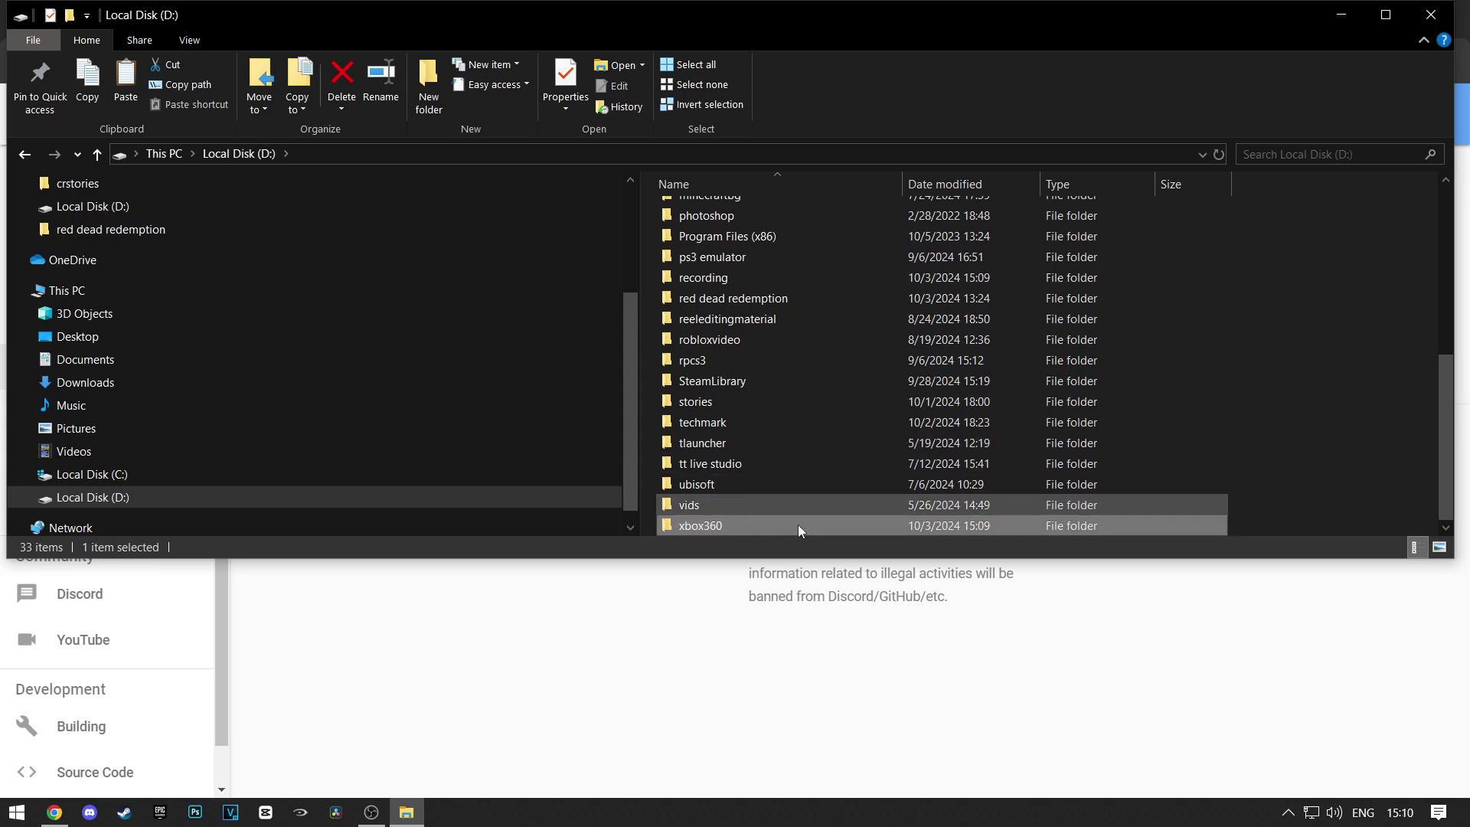
{"action": "double_click", "coordinate": [766, 528]}
{"action": "right_click", "coordinate": [759, 272]}
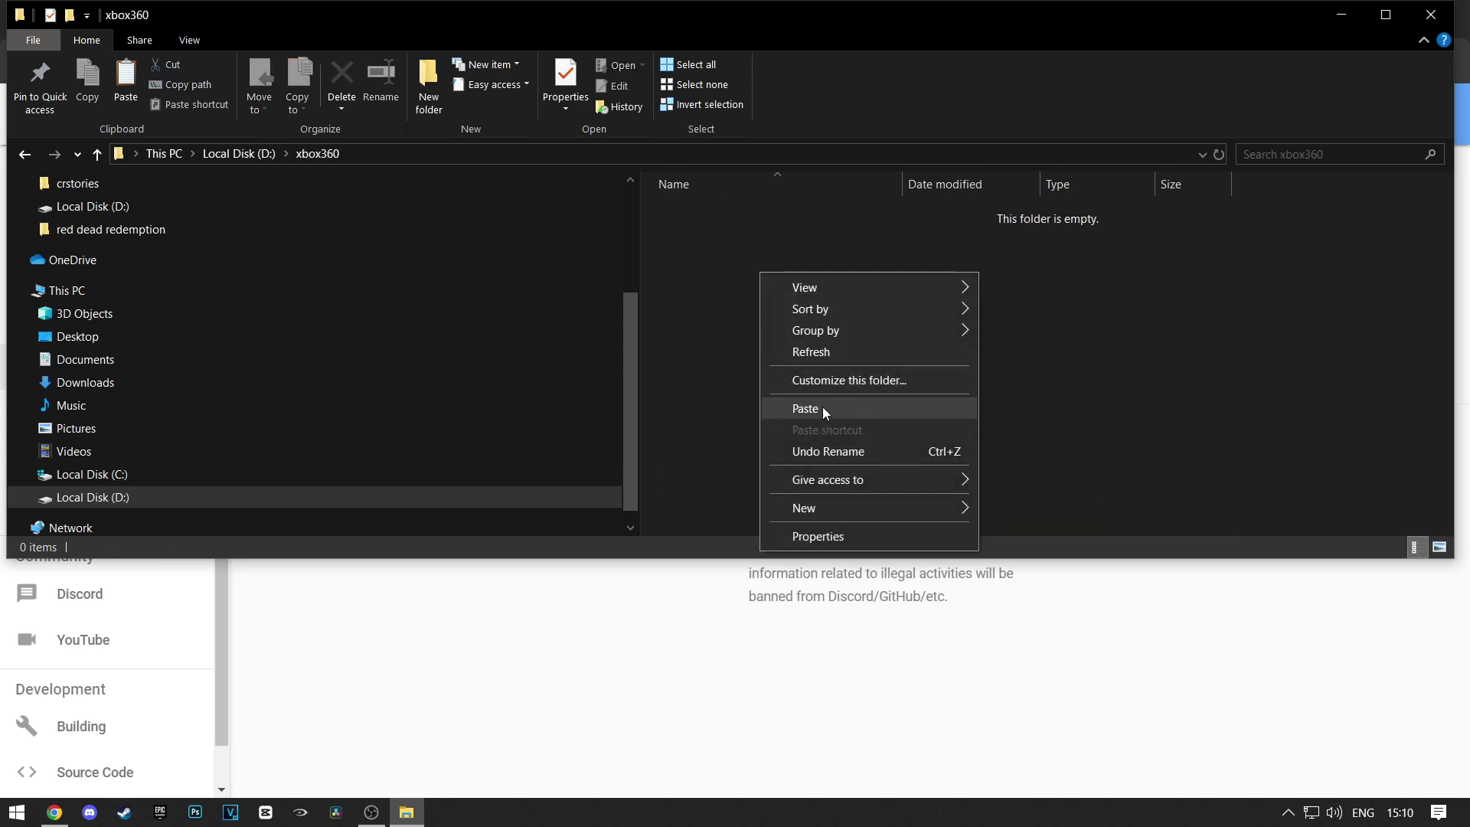
{"action": "left_click", "coordinate": [823, 408]}
Extract the zip into xbox360 and add a new folder named portable.txt.
{"action": "right_click", "coordinate": [767, 218]}
{"action": "left_click", "coordinate": [871, 318]}
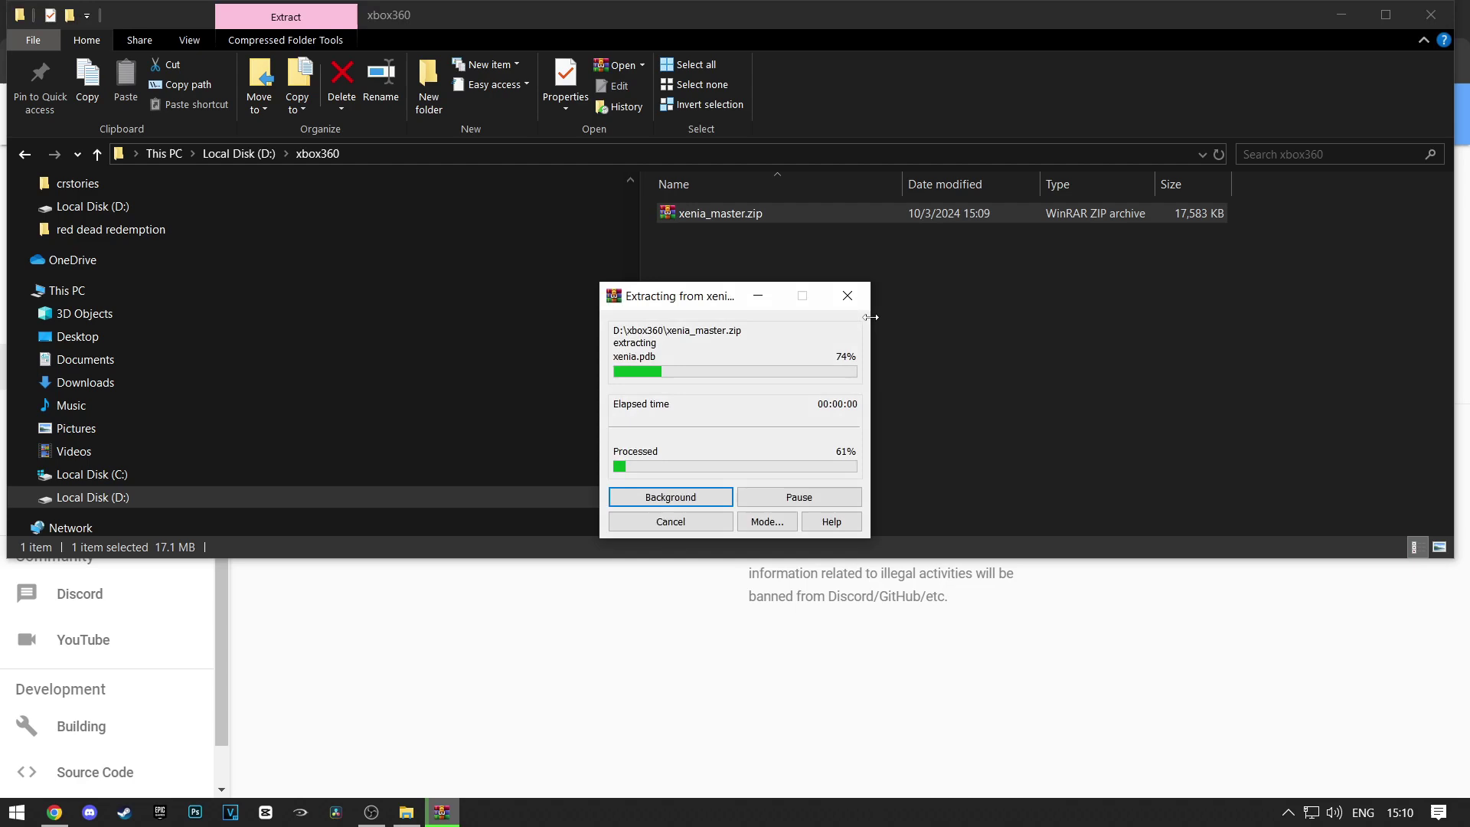
{"action": "right_click", "coordinate": [647, 255]}
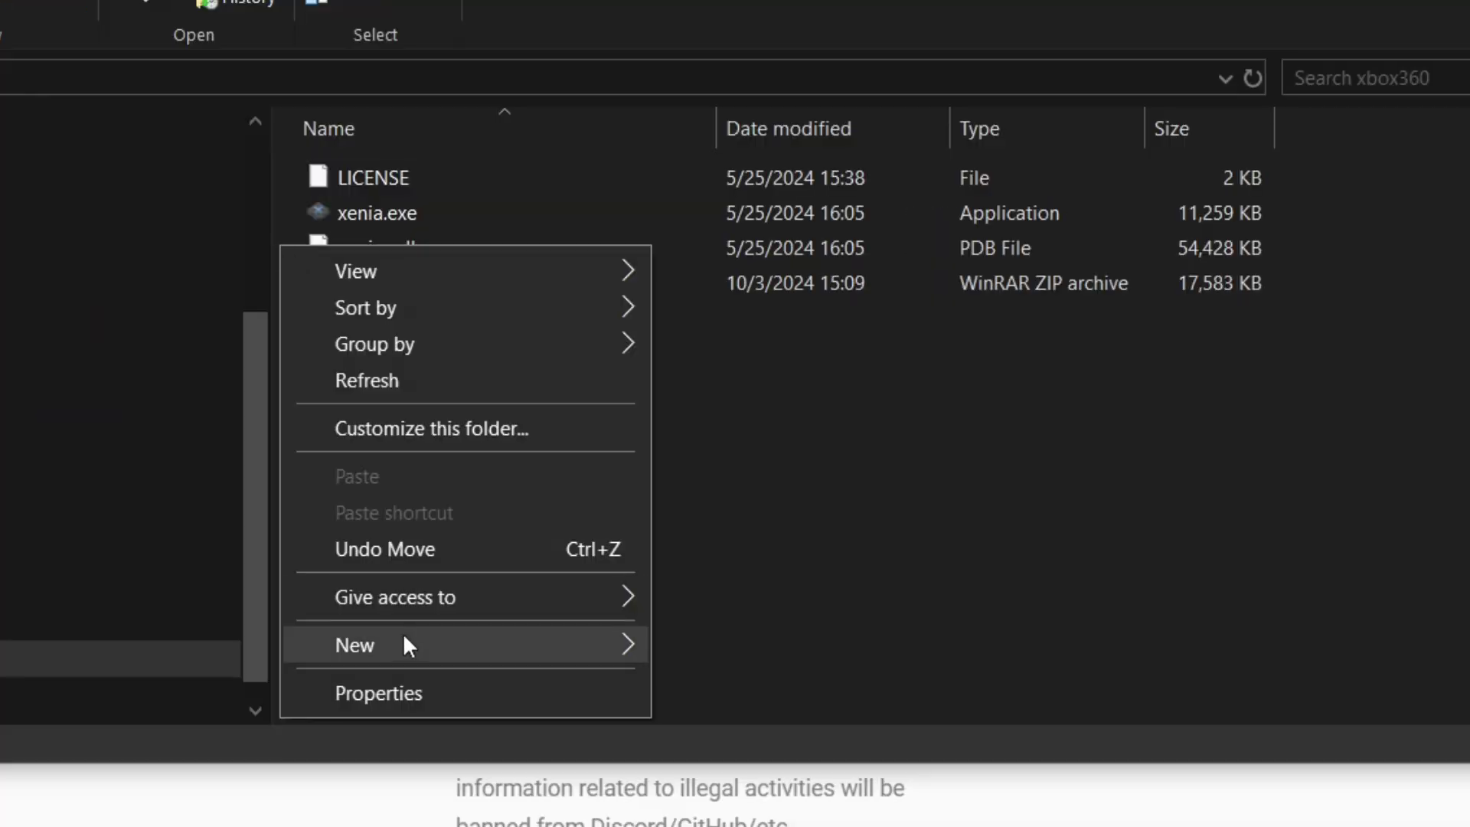
{"action": "left_click", "coordinate": [907, 490]}
{"action": "type", "text": "portable."}
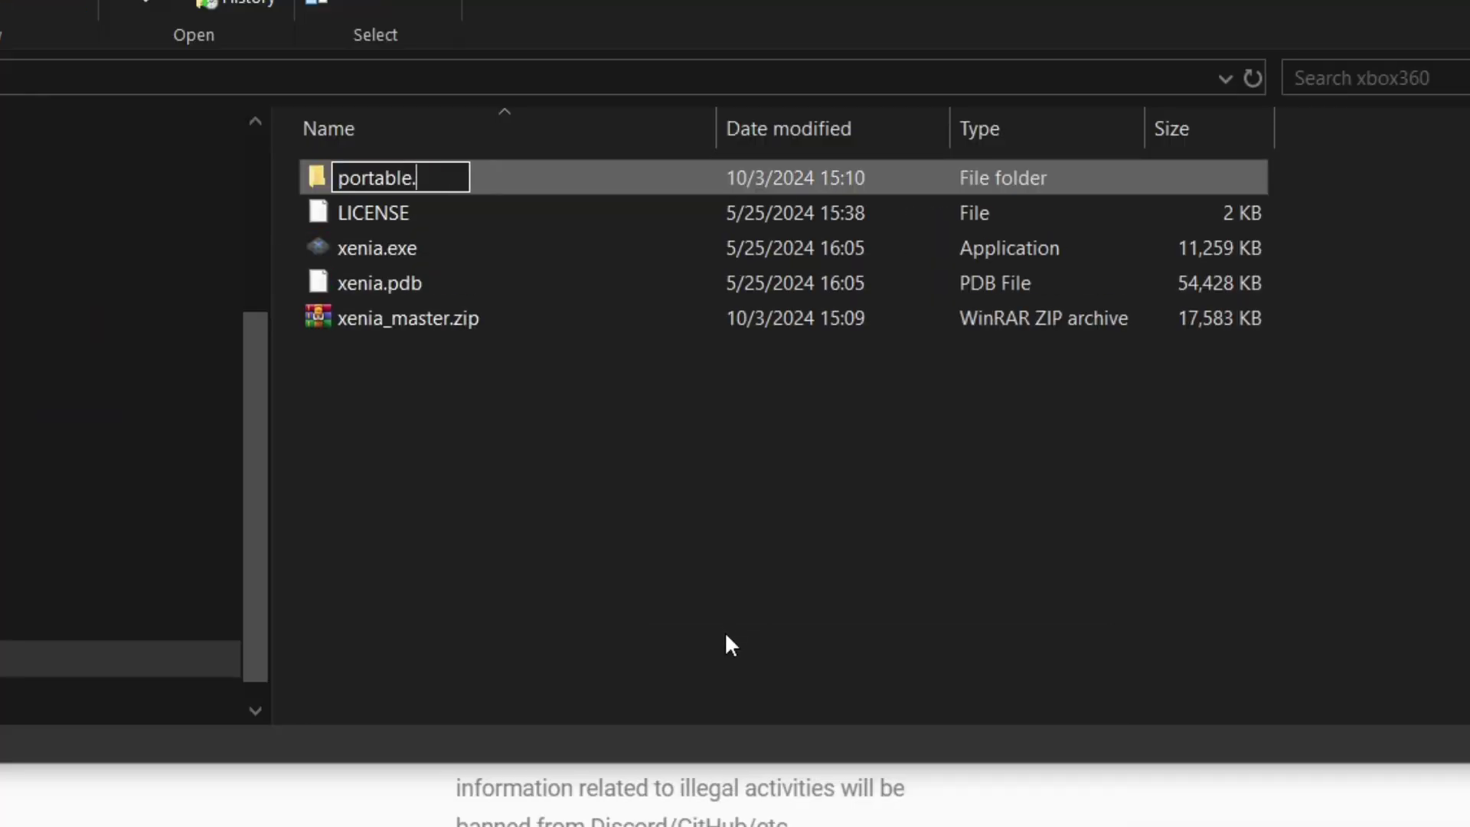
{"action": "type", "text": "tx"}
{"action": "key", "text": "Return"}
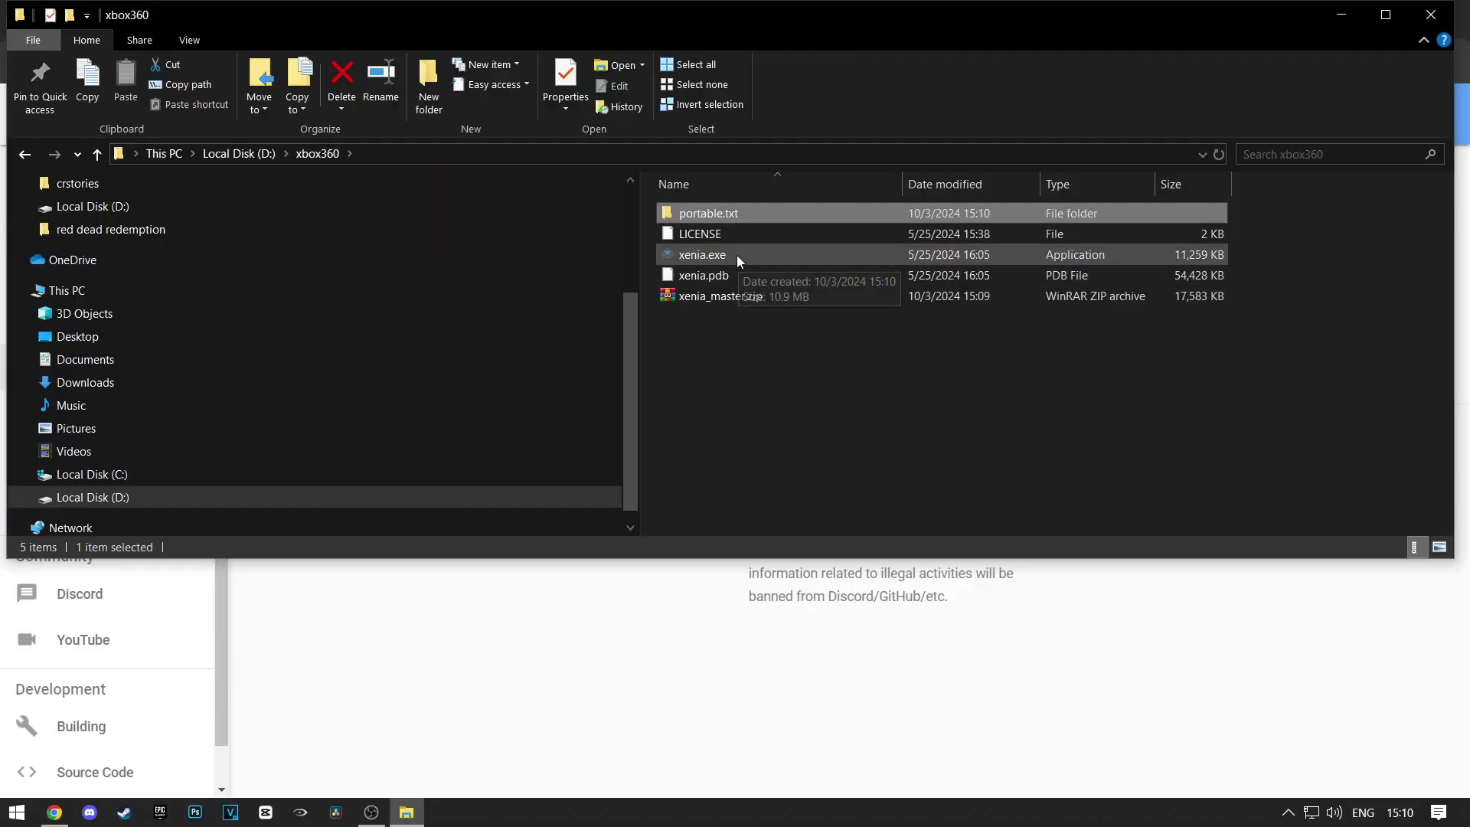
Run xenia.exe once, close it, and select the generated xenia.config.toml.
{"action": "double_click", "coordinate": [736, 255]}
{"action": "left_click", "coordinate": [1257, 64]}
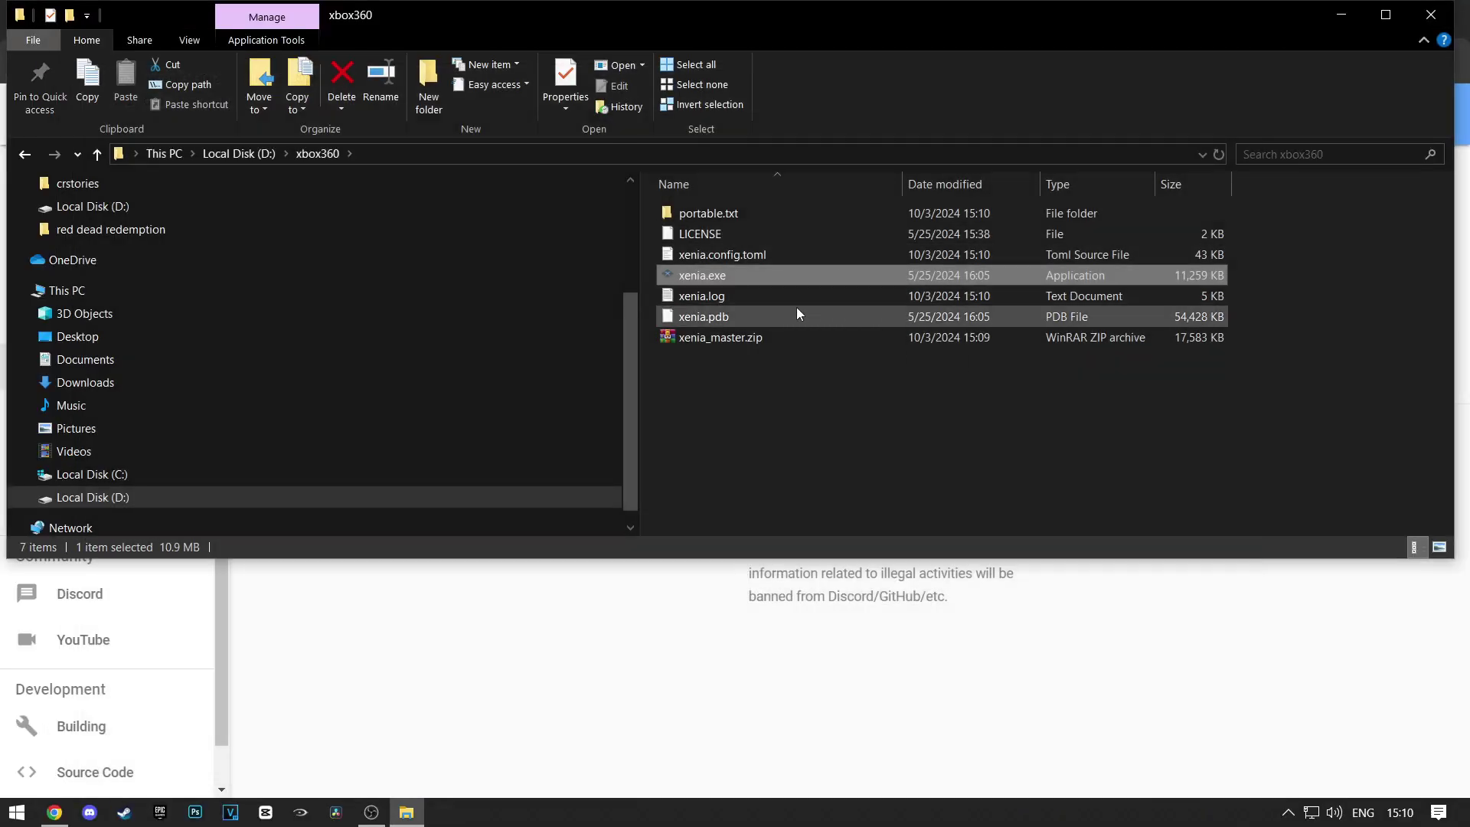
{"action": "left_click", "coordinate": [808, 255]}
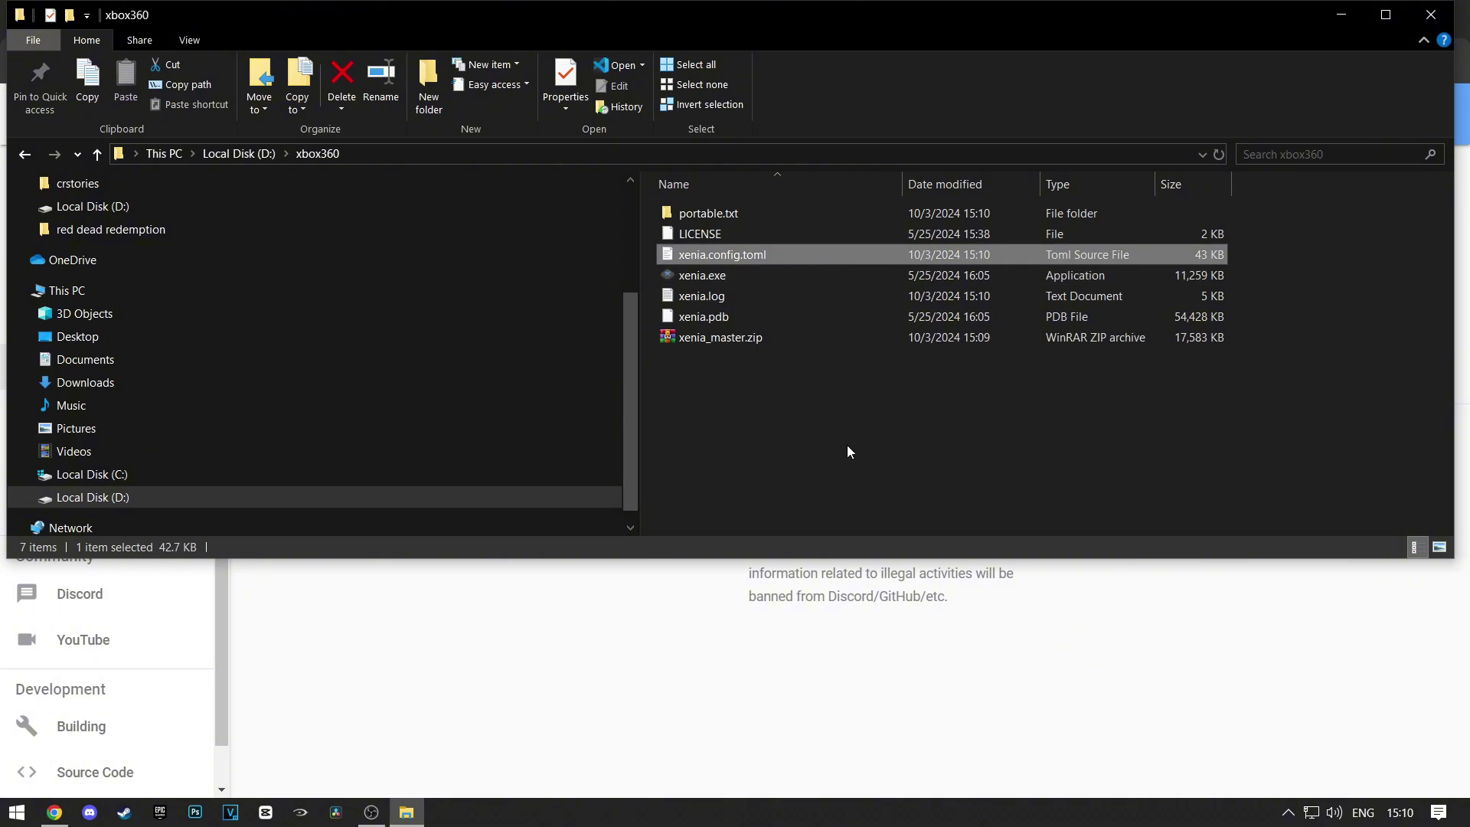
Open xenia.config.toml in Notepad through Open with and More apps.
{"action": "right_click", "coordinate": [828, 254]}
{"action": "left_click", "coordinate": [904, 356]}
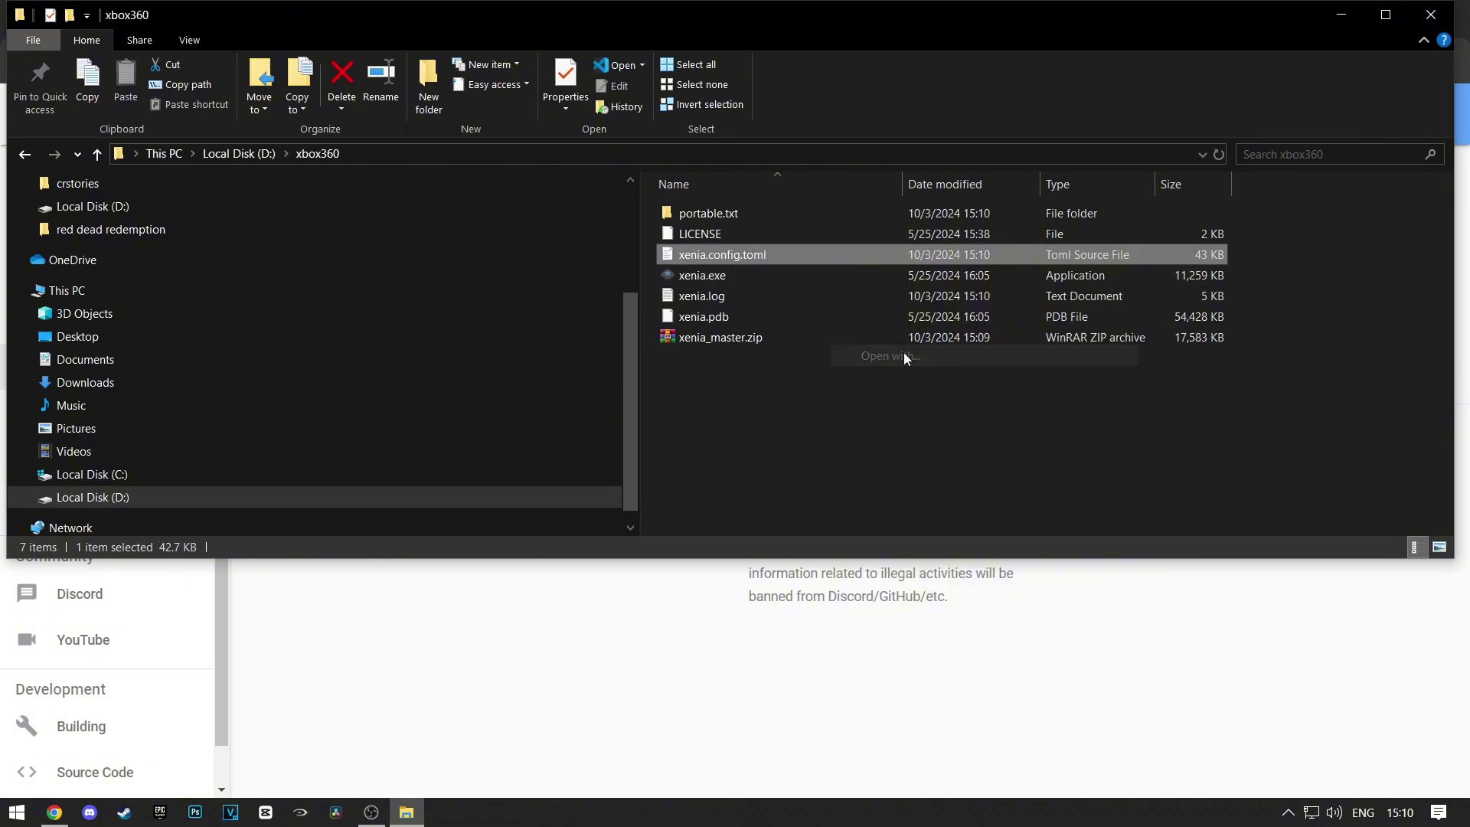
{"action": "left_click", "coordinate": [642, 450]}
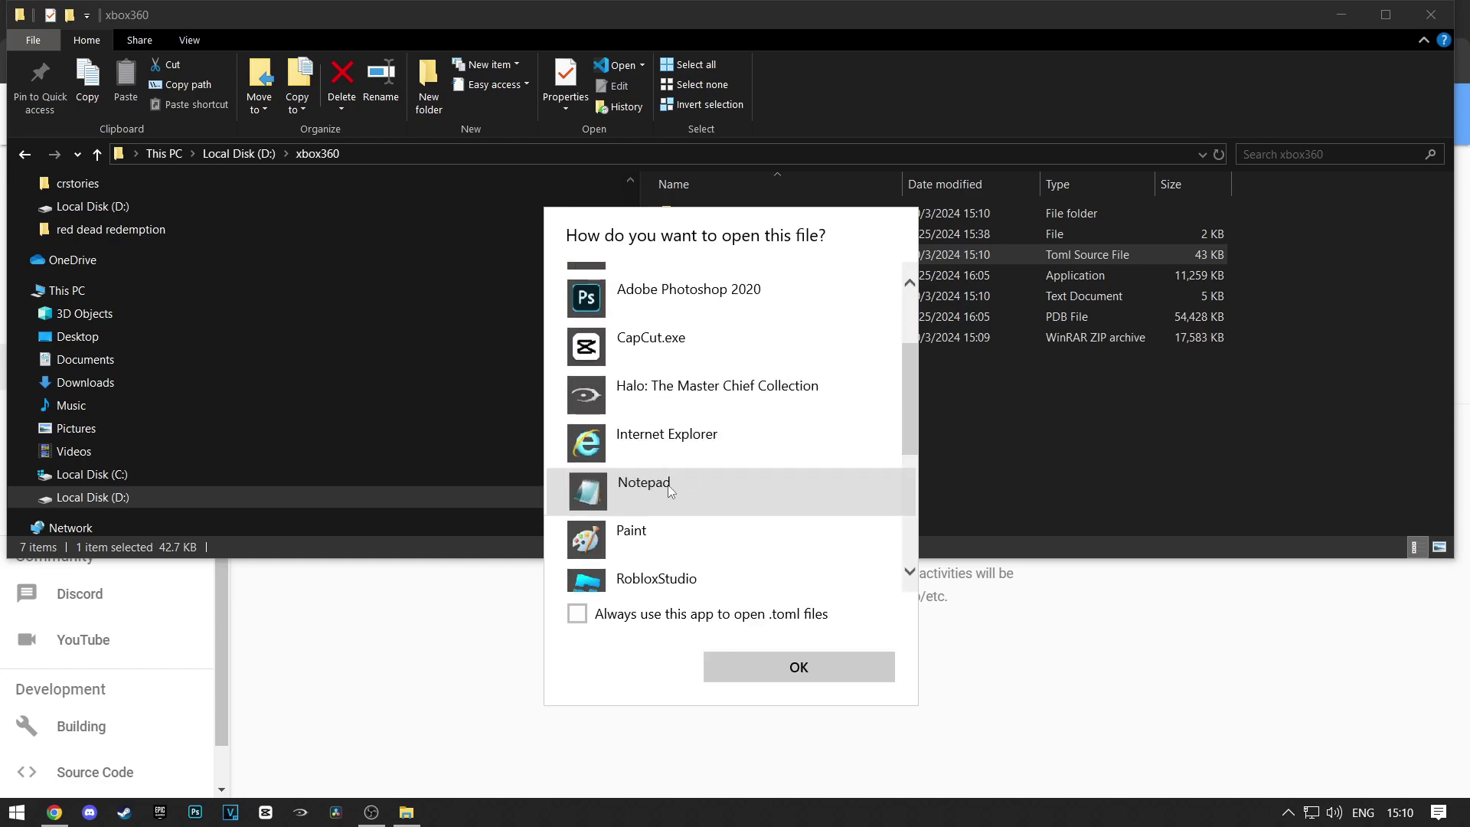
{"action": "left_click", "coordinate": [669, 491]}
{"action": "left_click", "coordinate": [829, 669]}
{"action": "scroll", "coordinate": [747, 431], "scroll_direction": "down", "scroll_amount": 3}
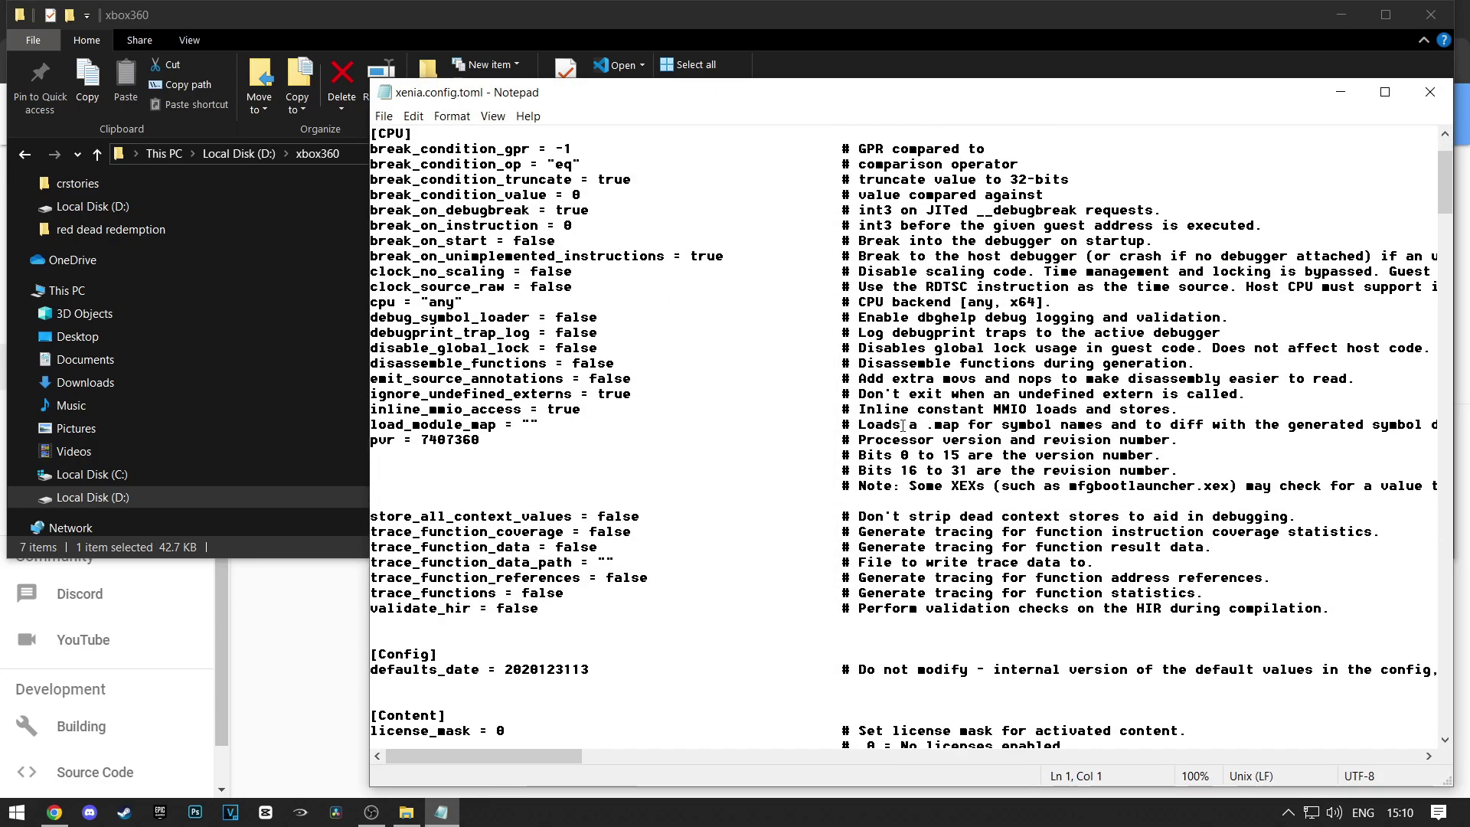
{"action": "scroll", "coordinate": [748, 431], "scroll_direction": "down", "scroll_amount": 2}
{"action": "scroll", "coordinate": [805, 428], "scroll_direction": "up", "scroll_amount": 2}
{"action": "scroll", "coordinate": [904, 426], "scroll_direction": "down", "scroll_amount": 2}
{"action": "scroll", "coordinate": [904, 425], "scroll_direction": "down", "scroll_amount": 3}
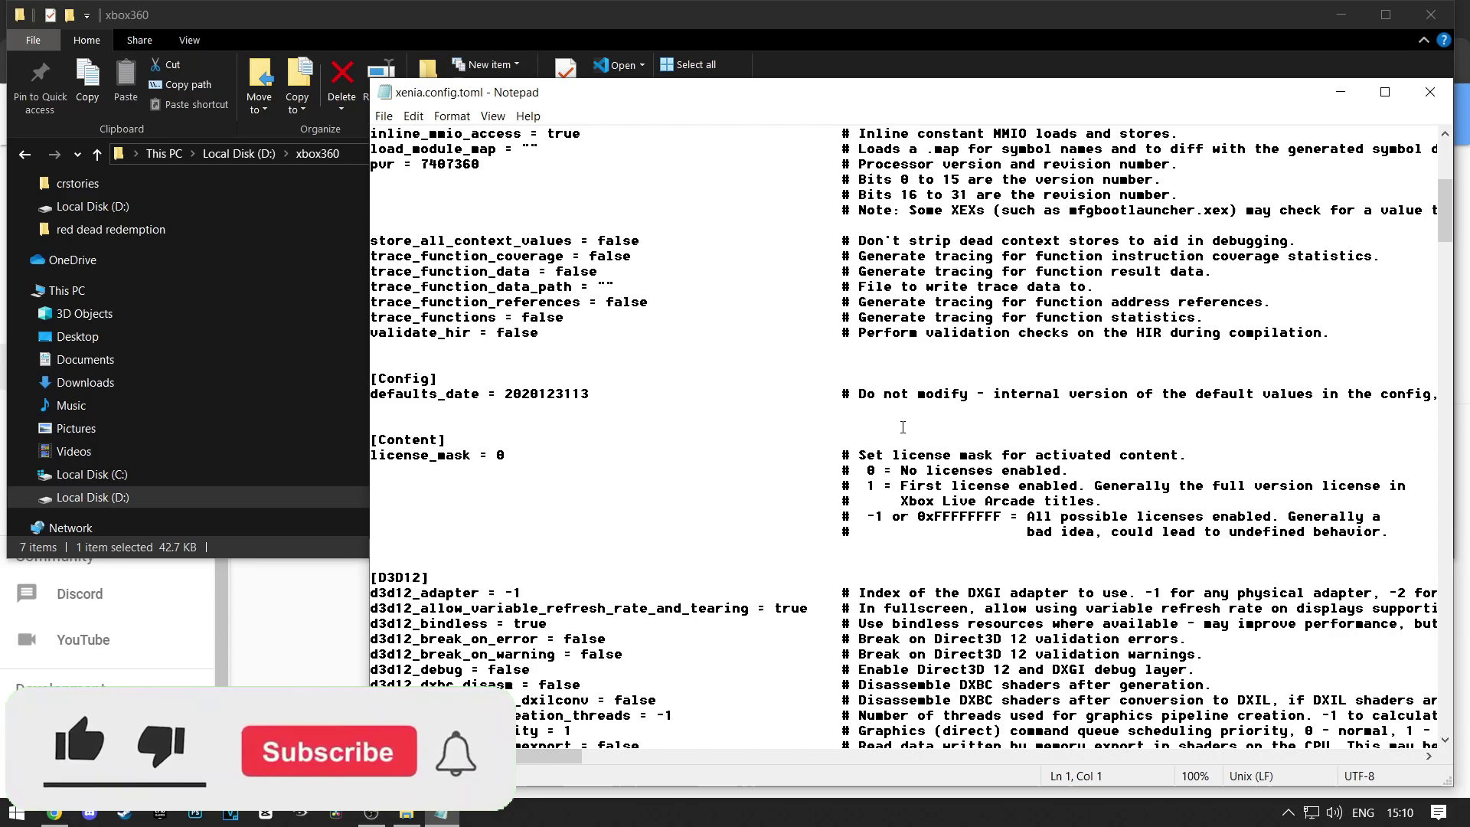
{"action": "scroll", "coordinate": [903, 425], "scroll_direction": "down", "scroll_amount": 10}
{"action": "scroll", "coordinate": [904, 425], "scroll_direction": "down", "scroll_amount": 11}
{"action": "scroll", "coordinate": [902, 428], "scroll_direction": "down", "scroll_amount": 11}
{"action": "scroll", "coordinate": [902, 427], "scroll_direction": "down", "scroll_amount": 11}
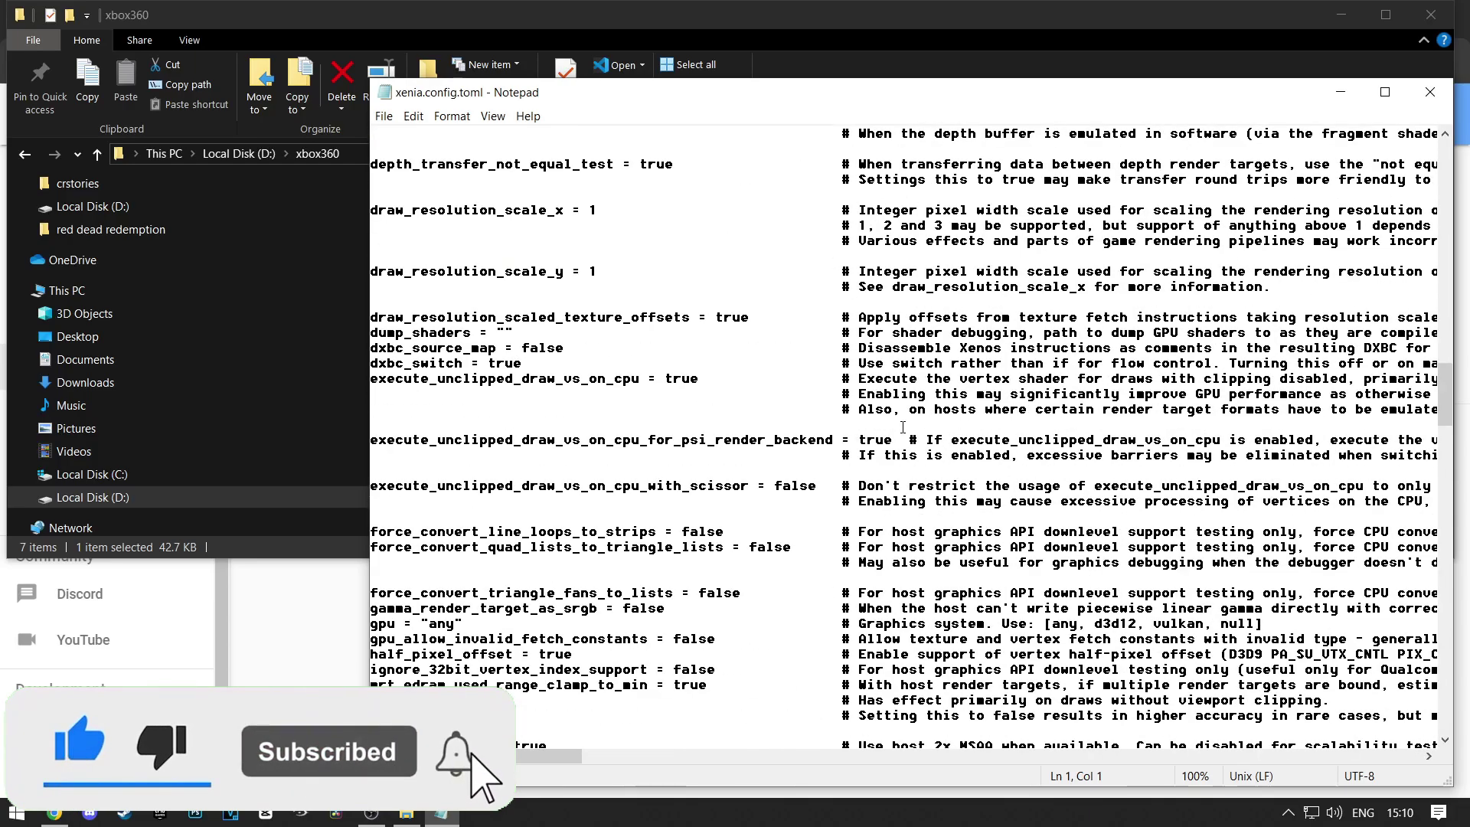
{"action": "scroll", "coordinate": [906, 423], "scroll_direction": "down", "scroll_amount": 10}
{"action": "scroll", "coordinate": [920, 411], "scroll_direction": "down", "scroll_amount": 5}
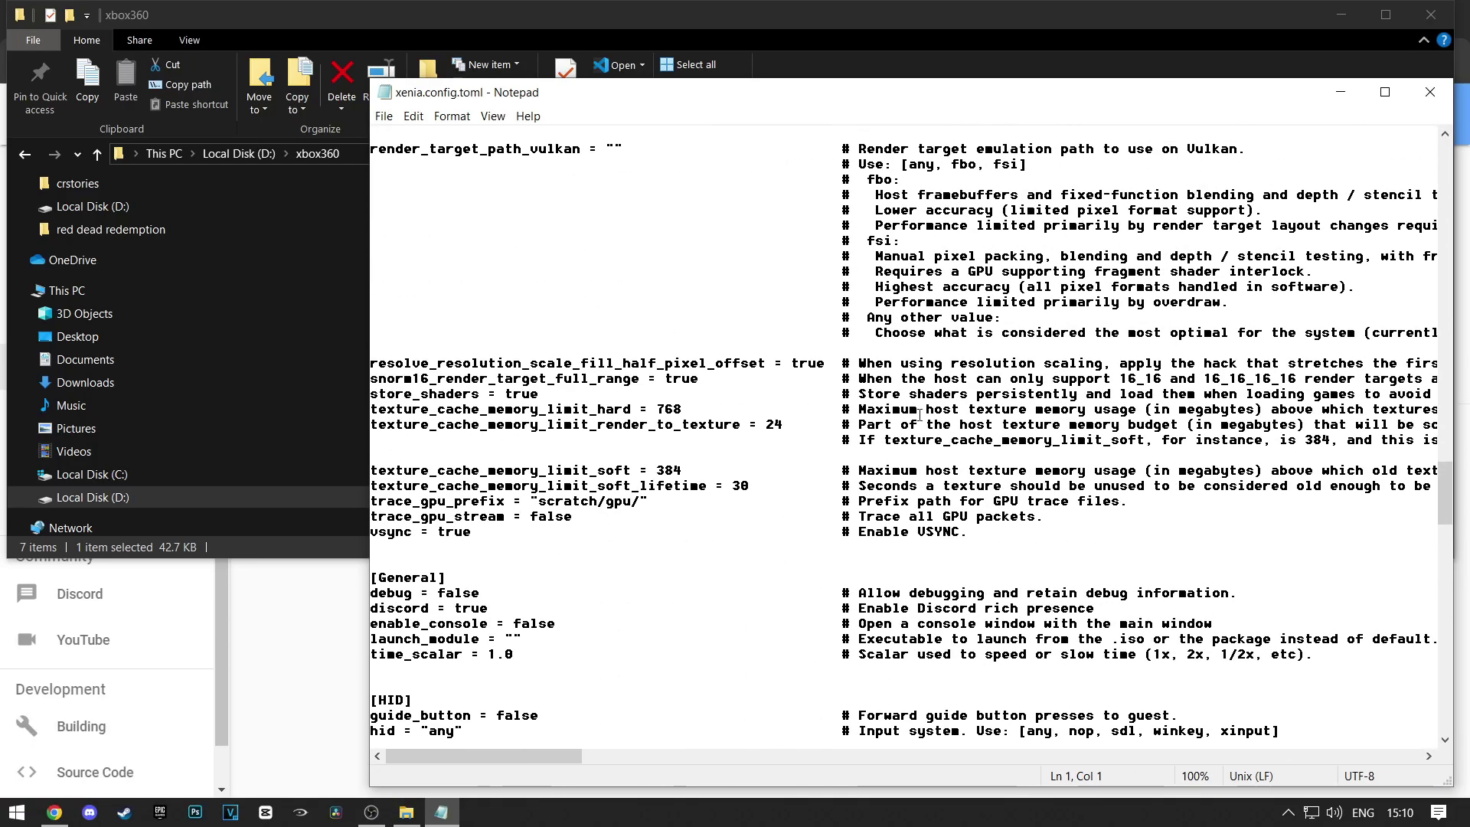
Close Notepad, start xenia.exe, and load the Red Dead Redemption disc image.
{"action": "left_click", "coordinate": [1429, 92]}
{"action": "double_click", "coordinate": [778, 275]}
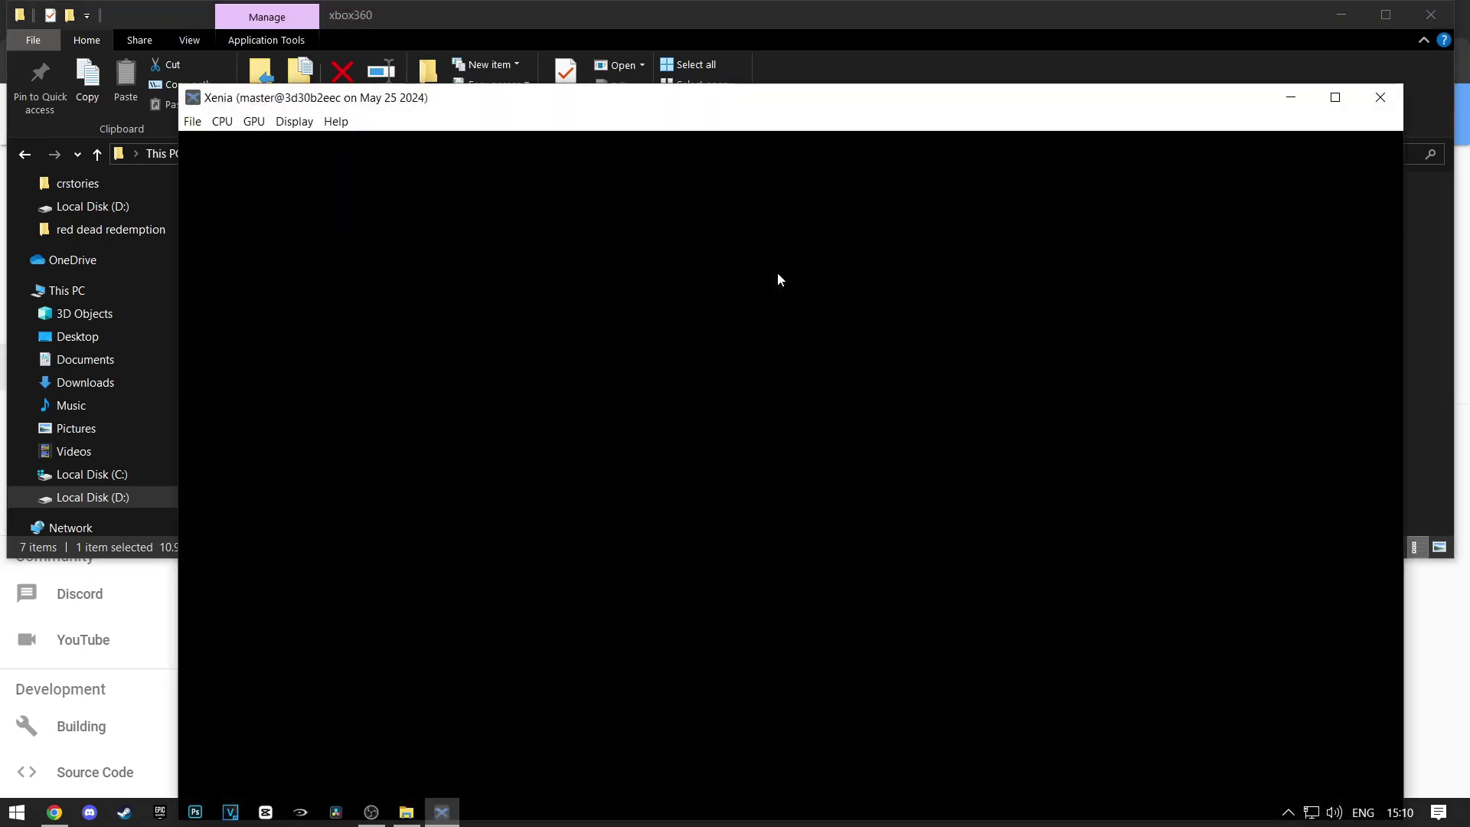
{"action": "left_click", "coordinate": [194, 122]}
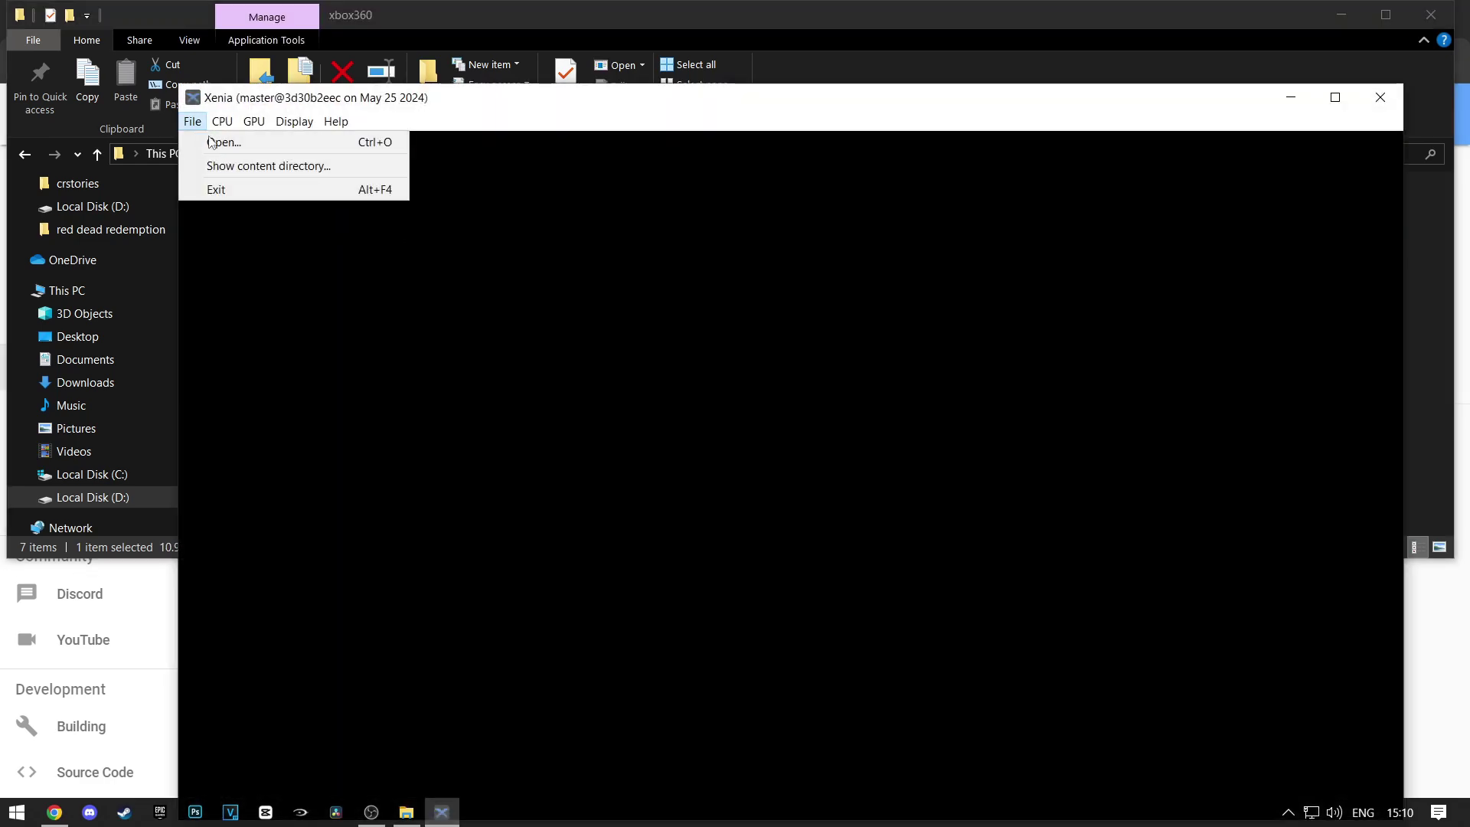
{"action": "left_click", "coordinate": [656, 269]}
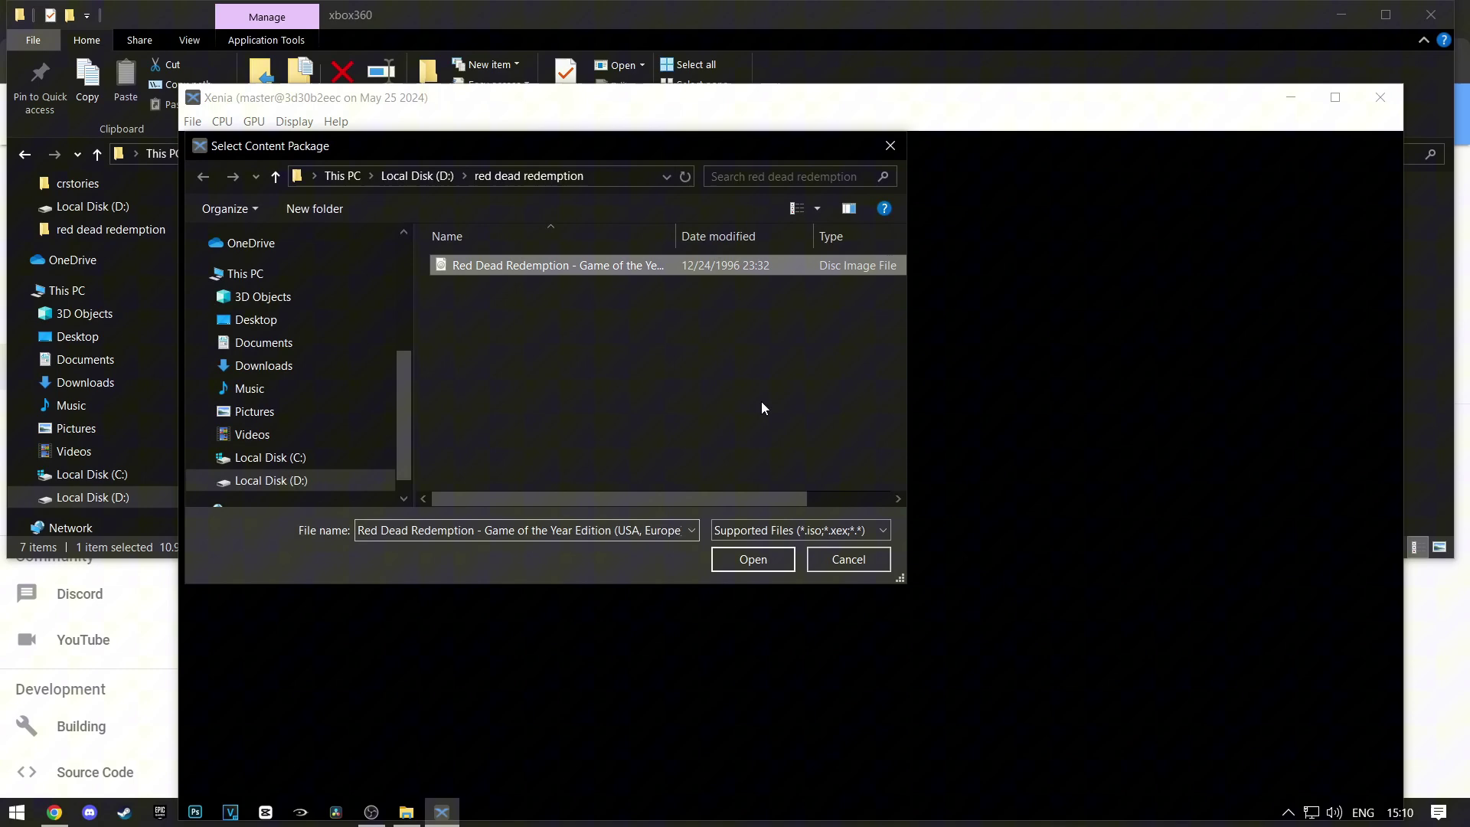
{"action": "left_click", "coordinate": [753, 563]}
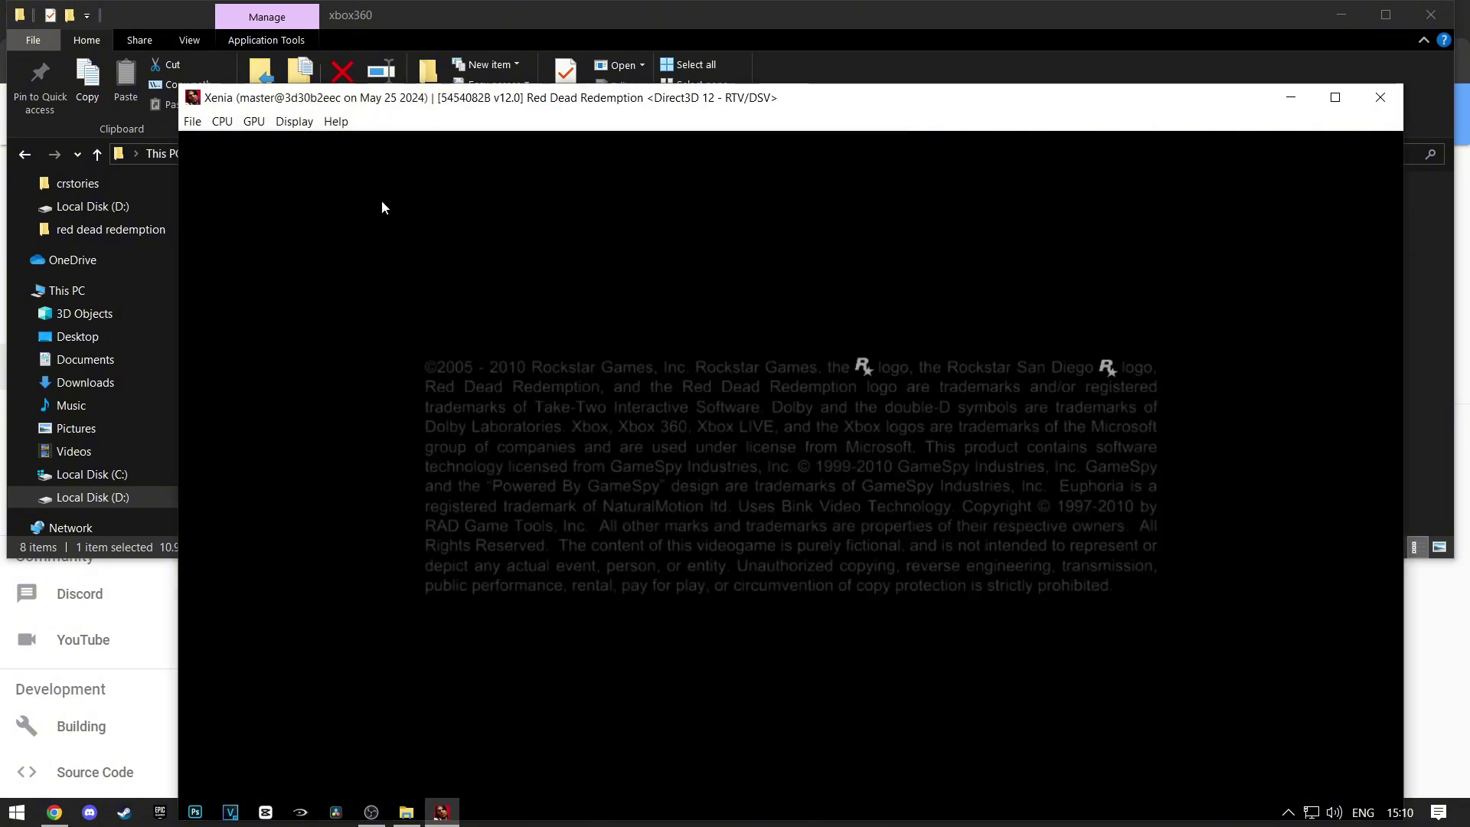
Switch Red Dead Redemption to fullscreen from Xenia's Display menu.
{"action": "left_click", "coordinate": [293, 120]}
{"action": "left_click", "coordinate": [332, 164]}
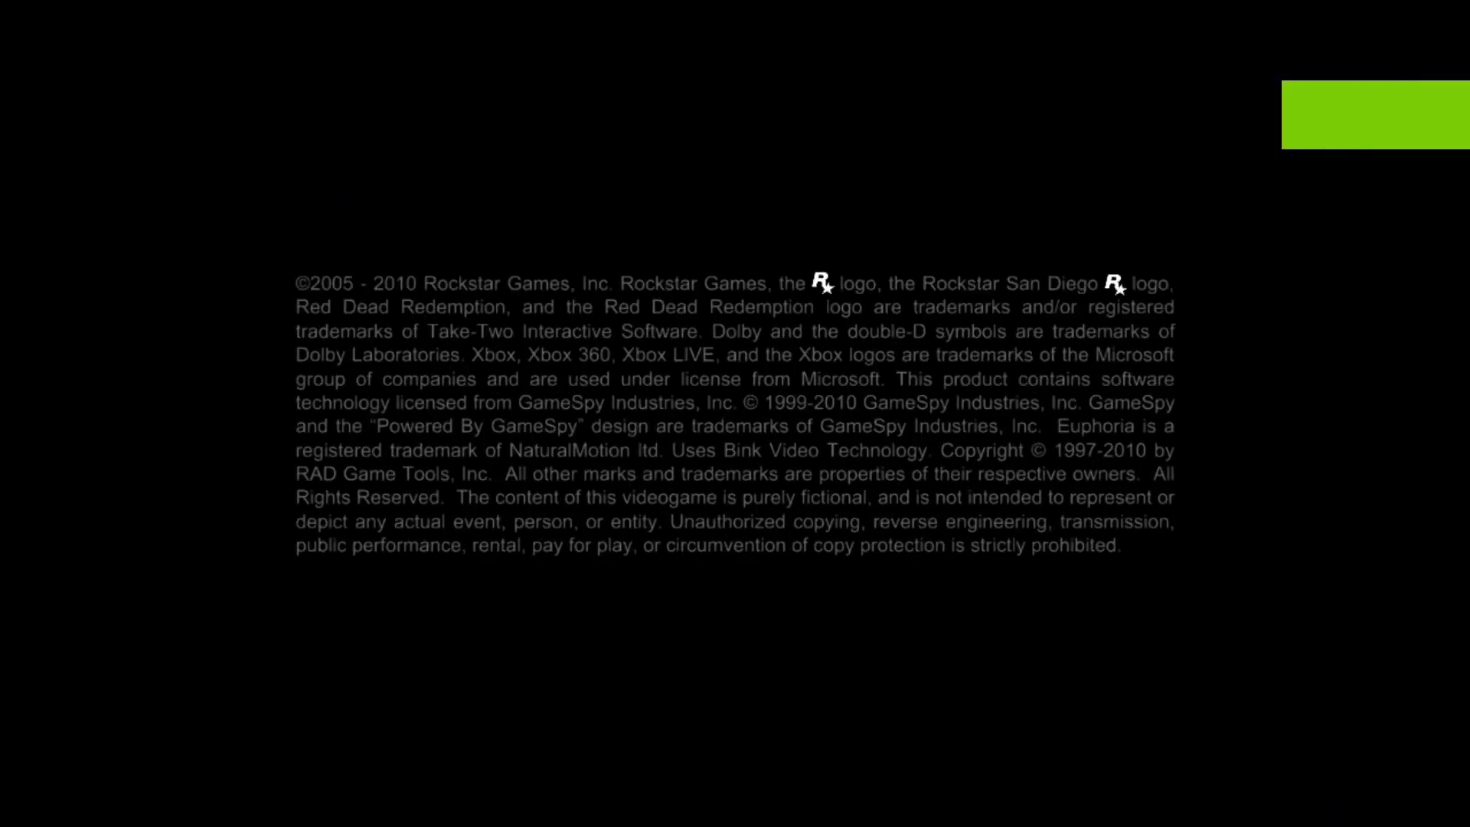